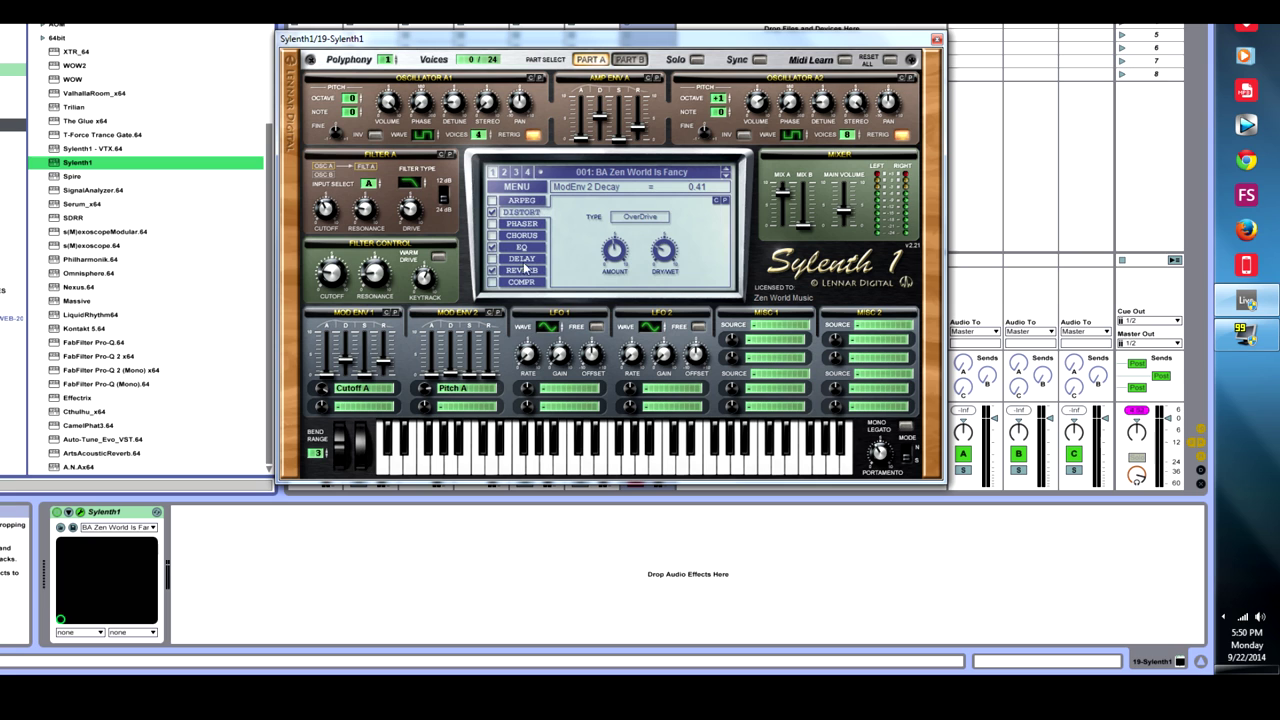
Step: Return the polyphony voice count to 1
left_click_drag(477, 40, 480, 34)
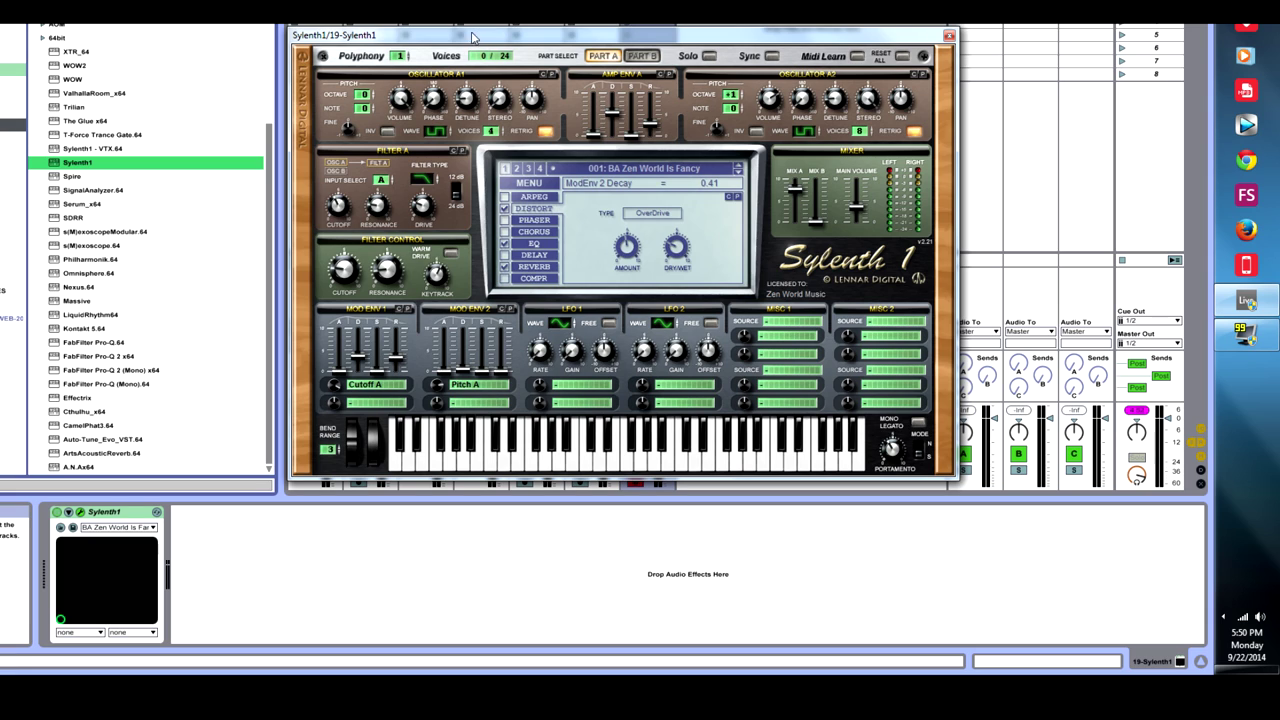
left_click(400, 60)
left_click_drag(398, 60, 508, 60)
mouse_move(433, 98)
left_click_drag(405, 58, 393, 146)
Step: Give oscillator A1 a pulse wave, phase 0 and detune about 1.58
left_click(435, 130)
left_click_drag(432, 100, 467, 51)
left_click(440, 97, "ctrl")
left_click(498, 102)
left_click_drag(475, 100, 476, 106)
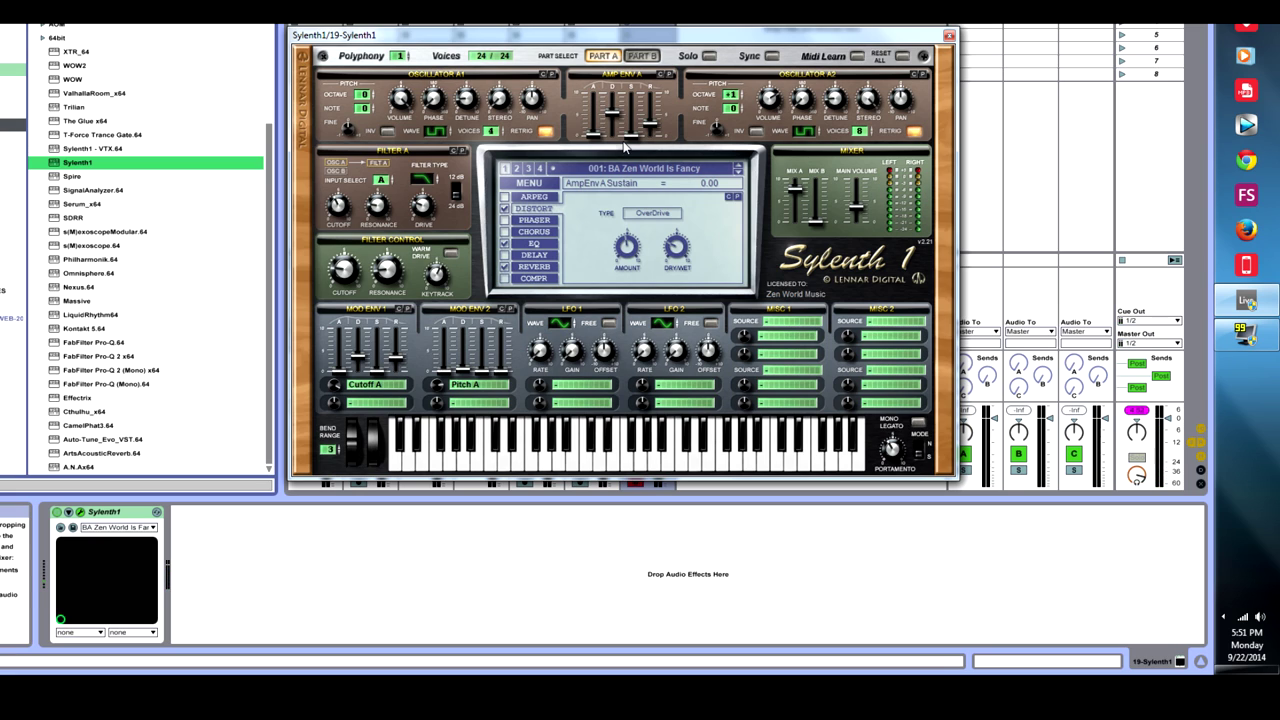
Step: Drop Amp Env A sustain to 0.00 and pull release down to about 2.24
left_click_drag(625, 147, 660, 90)
left_click_drag(631, 118, 656, 135)
left_click(653, 130)
mouse_move(652, 125)
left_mouse_down()
mouse_move(657, 142)
mouse_move(652, 116)
left_mouse_up()
Step: Give oscillator A2 the Pulse wave, volume 7.19, detune 1.53 and stereo 10.00
left_click(802, 132)
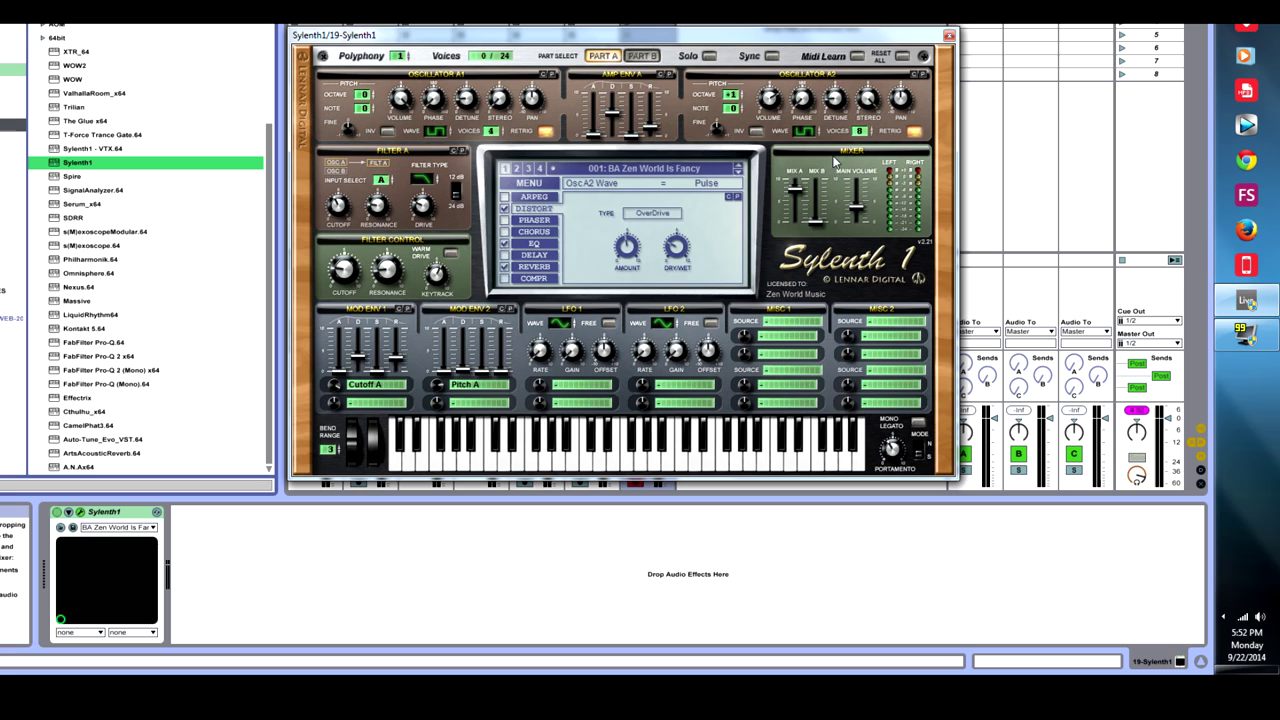
left_click(769, 100)
left_click(838, 108)
left_click(870, 104)
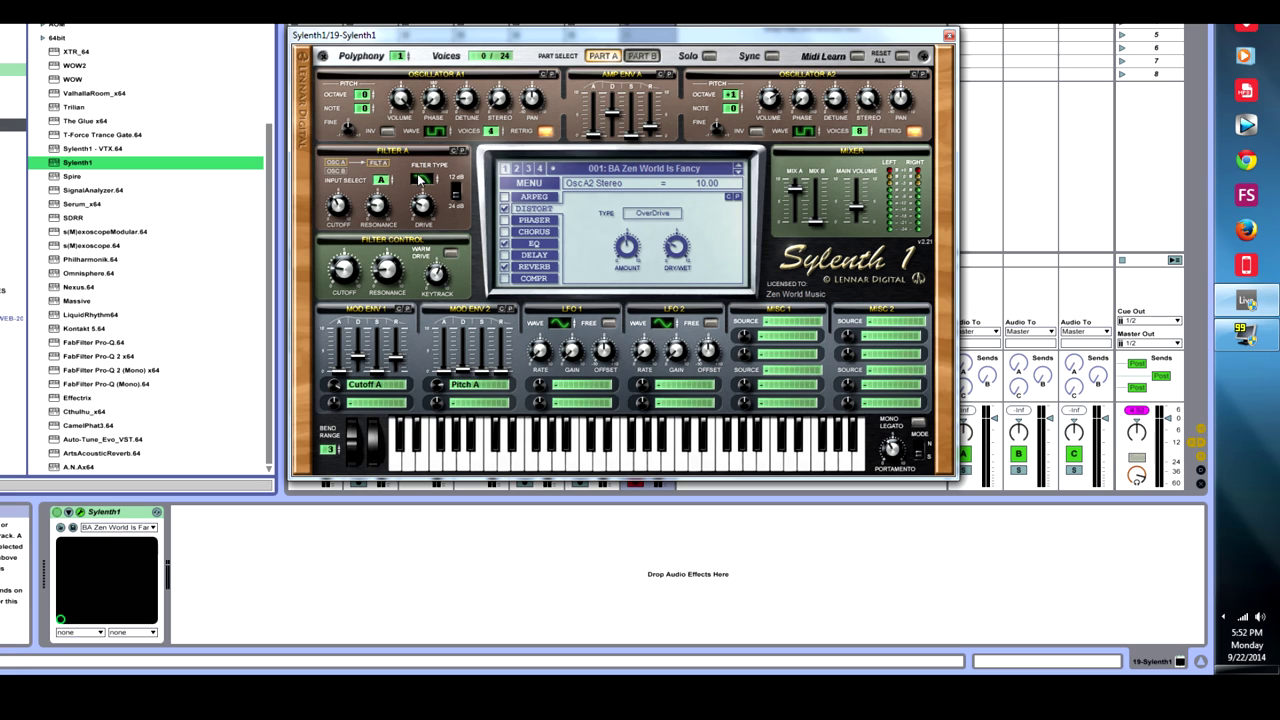
Step: Make Filter A a lowpass with low cutoff, mild resonance and drive 2.44
left_click(424, 179)
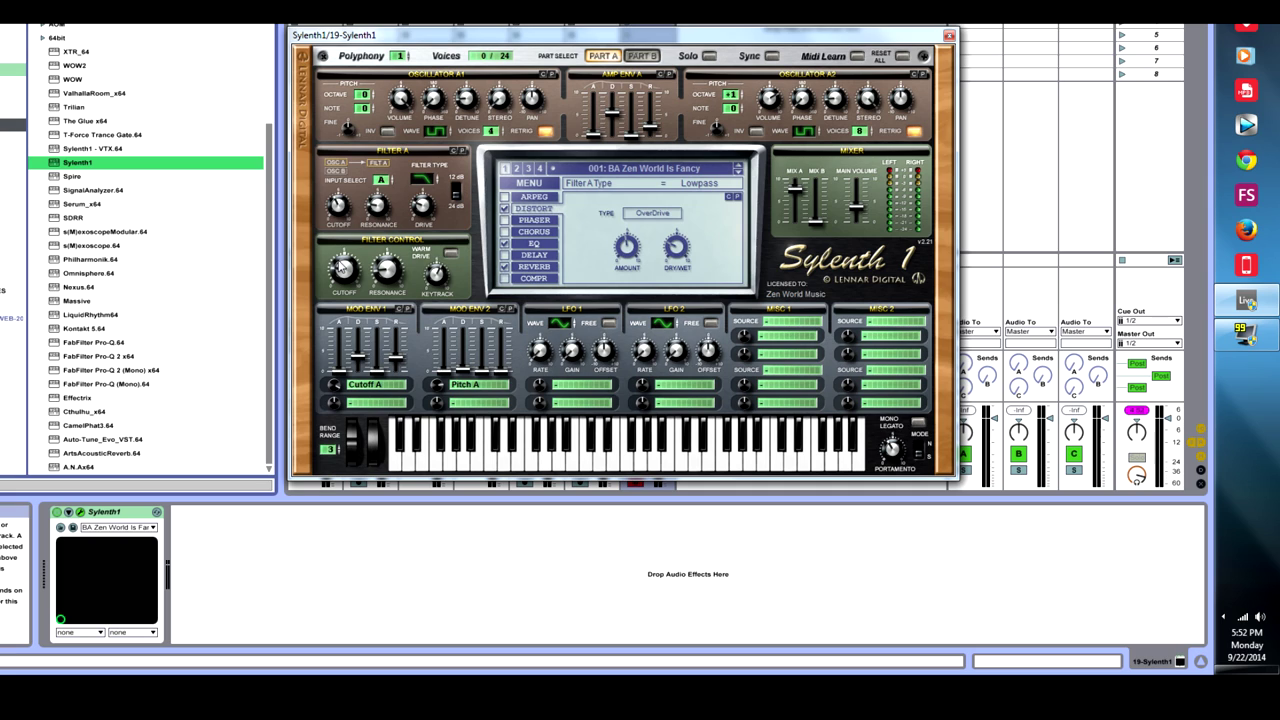
left_click(338, 206)
left_click(378, 207)
left_click(424, 207)
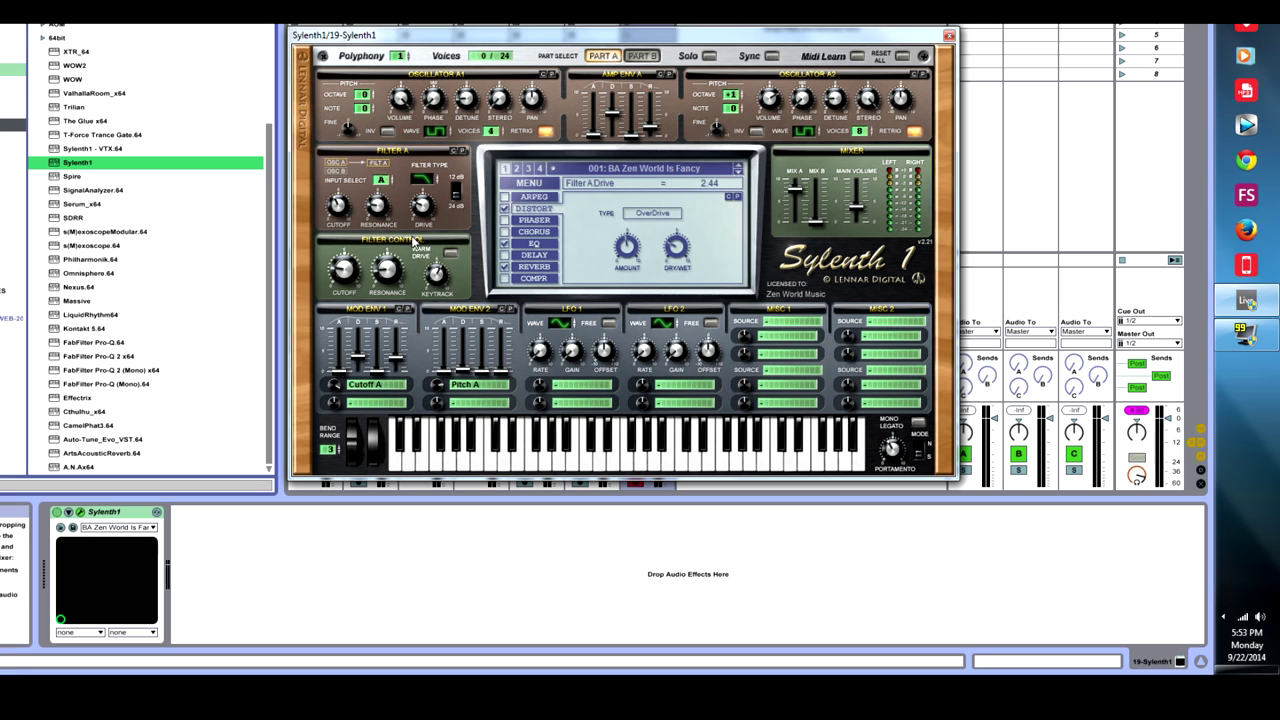
Step: Adjust filter control cutoff and resonance, and set keytrack to 5.90
left_click(356, 275)
left_click(396, 286)
left_click(437, 283)
Step: Route Mod Env 1 to Cutoff A (amount 3.68, decay 3.57, release 3.22); keep Mod Env 2 on Pitch A
left_click(373, 393)
left_click(460, 412)
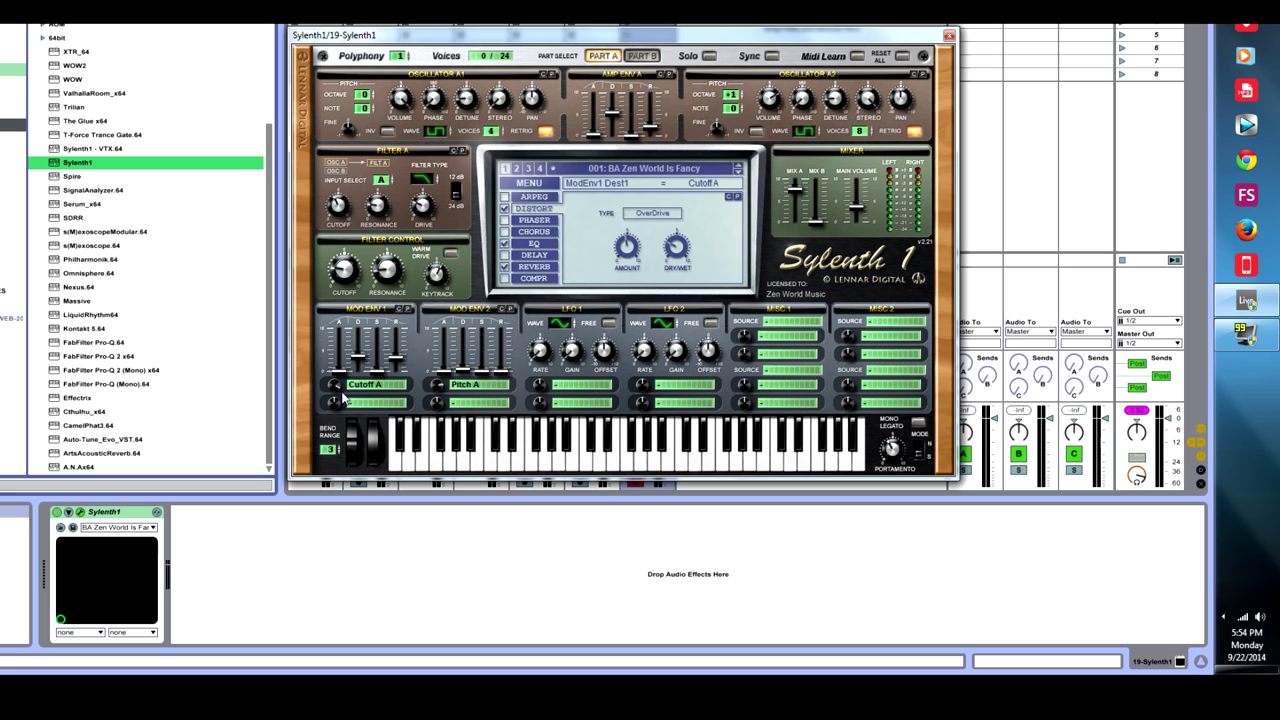
left_click_drag(341, 393, 341, 378)
left_click(361, 366)
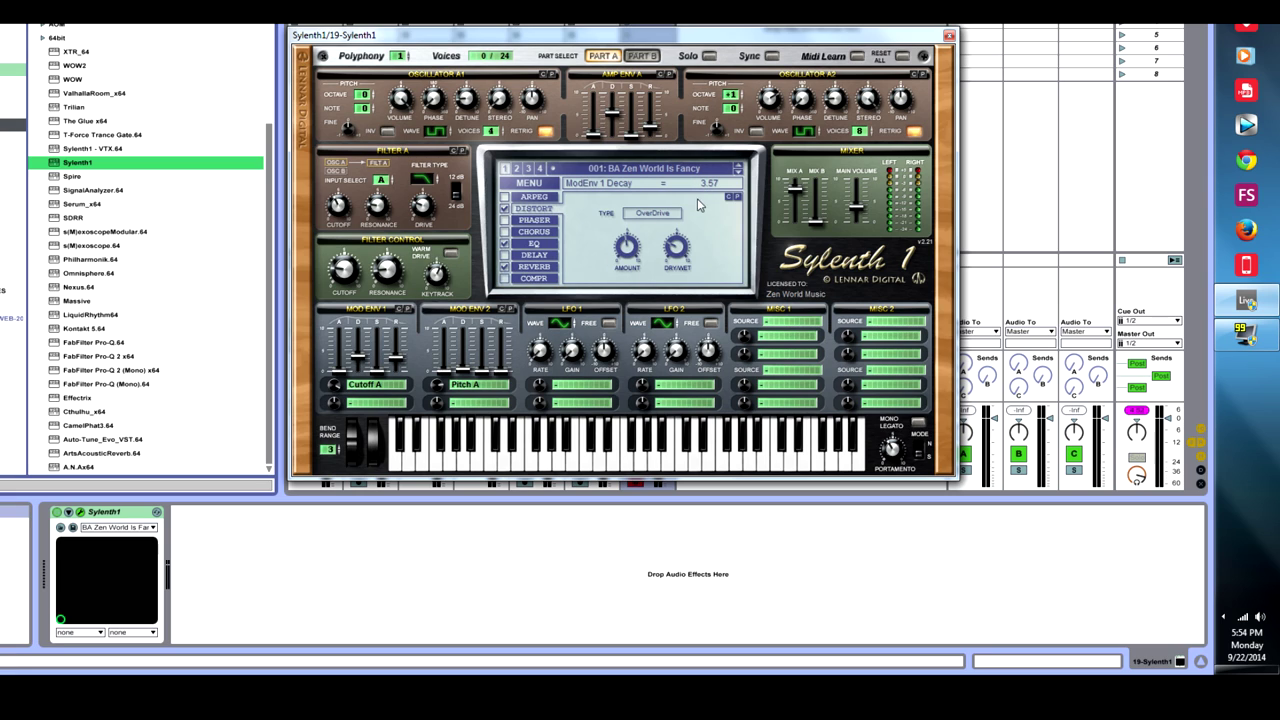
left_click(400, 361)
left_click(465, 384)
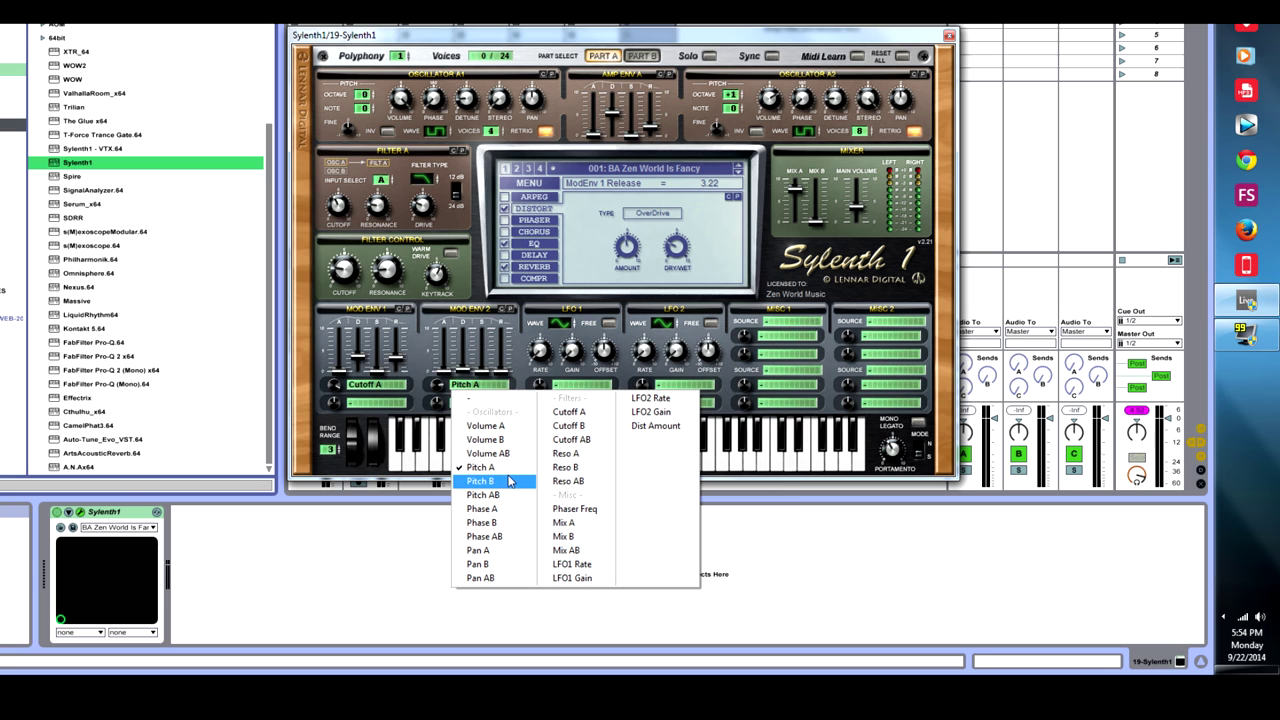
left_click(481, 467)
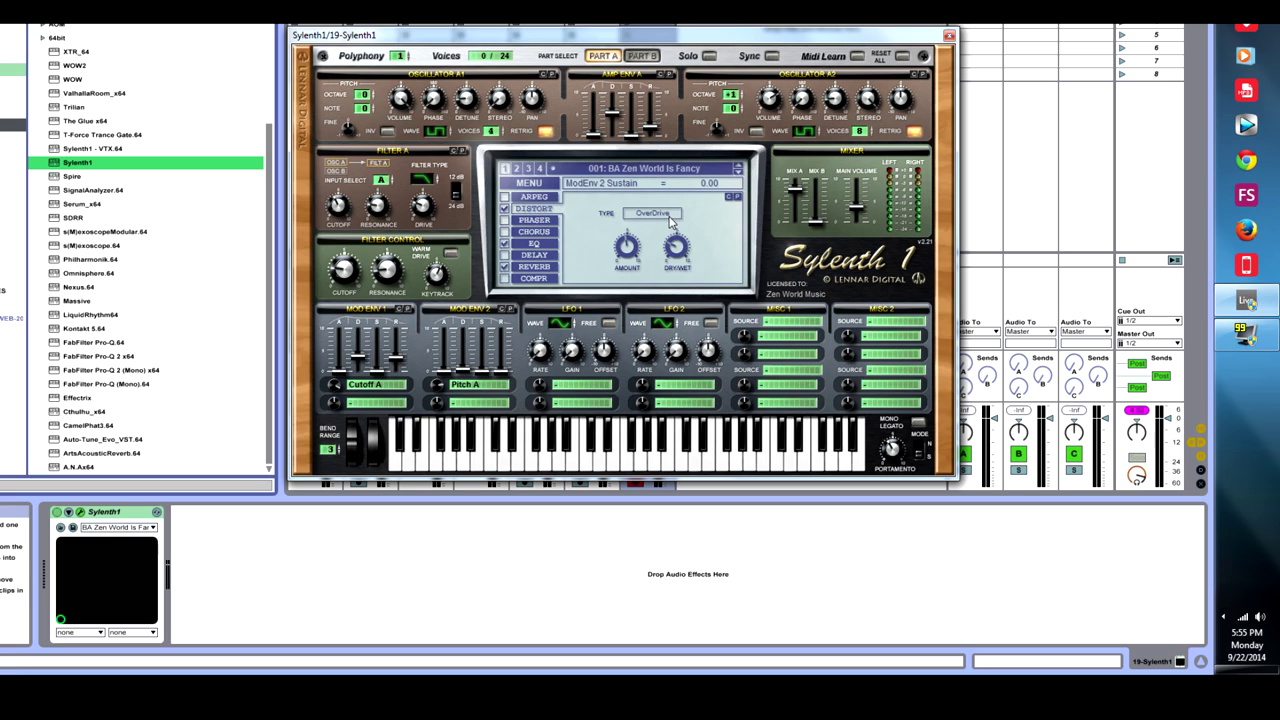
Step: Set distortion to 25.71% wet, EQ bass near 7.45 dB and treble frequency 18843.86 Hz
left_click(626, 260)
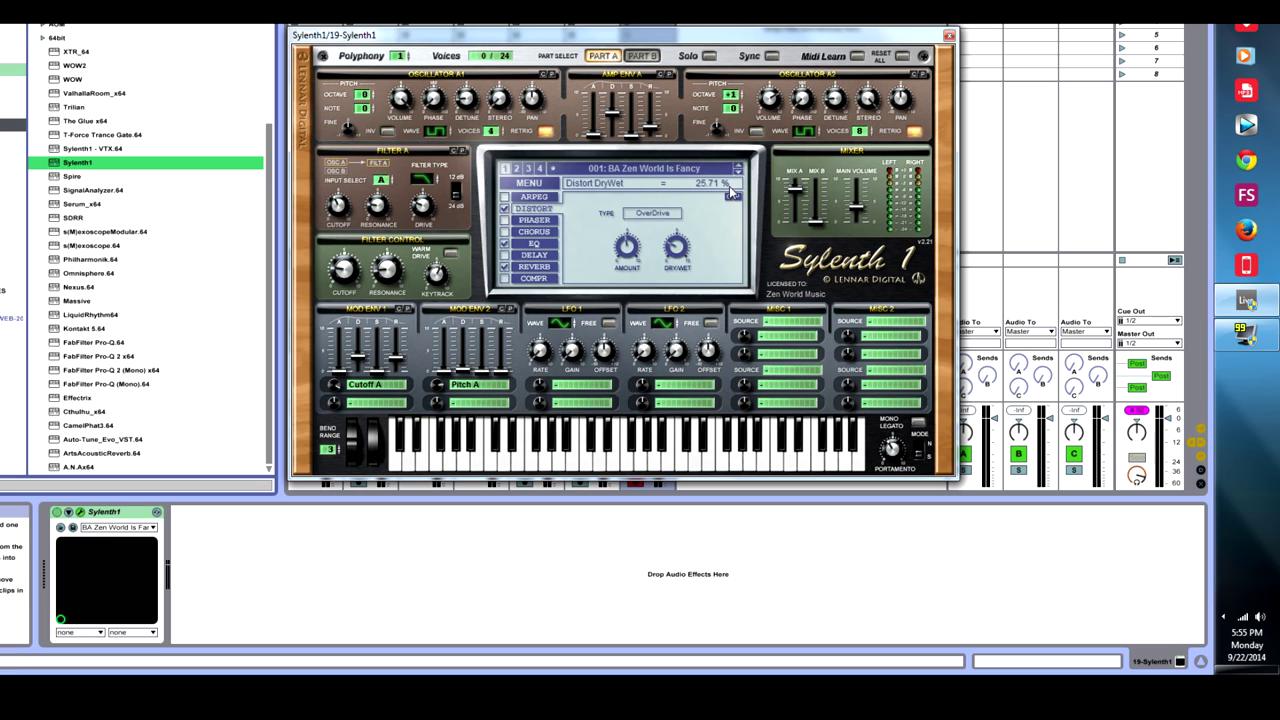
left_click(536, 244)
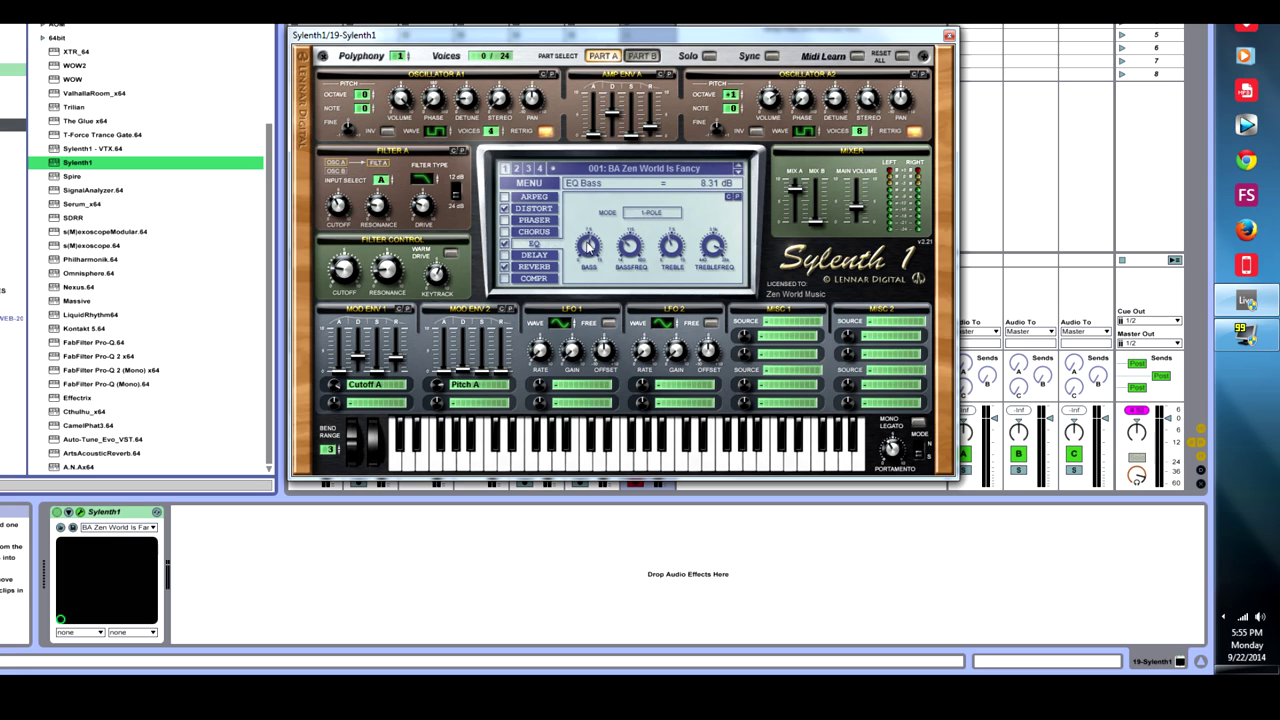
left_click_drag(588, 244, 590, 256)
Step: Check Mix A 7.59 and main volume 3.45, then set portamento to Slide with 3.92 glide
left_click(797, 190)
left_click(858, 215)
left_click(920, 457)
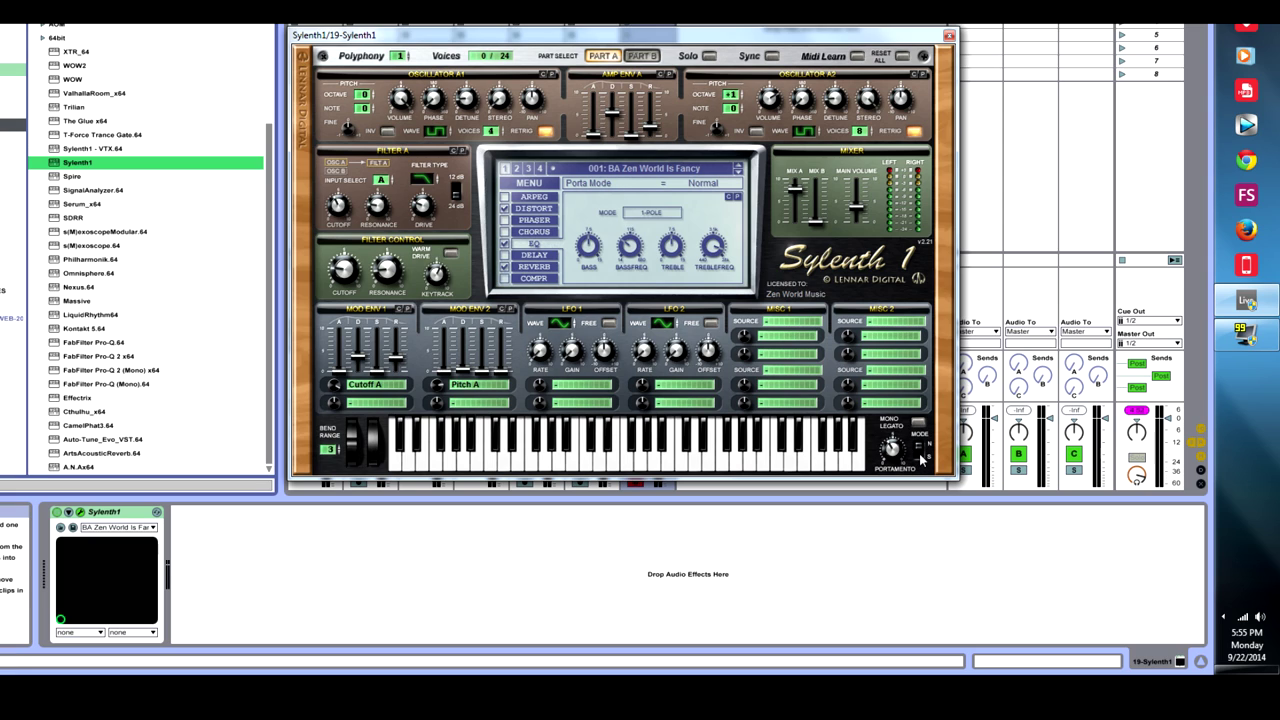
left_click(920, 457)
left_click(893, 459)
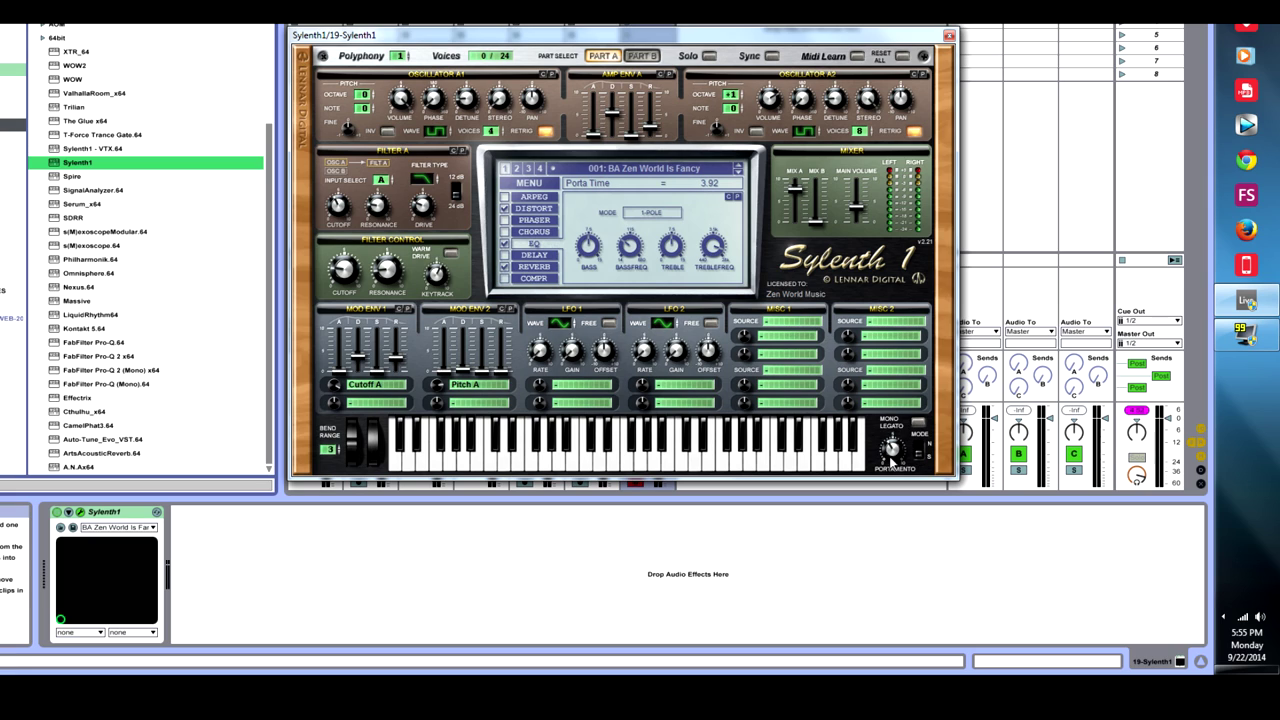